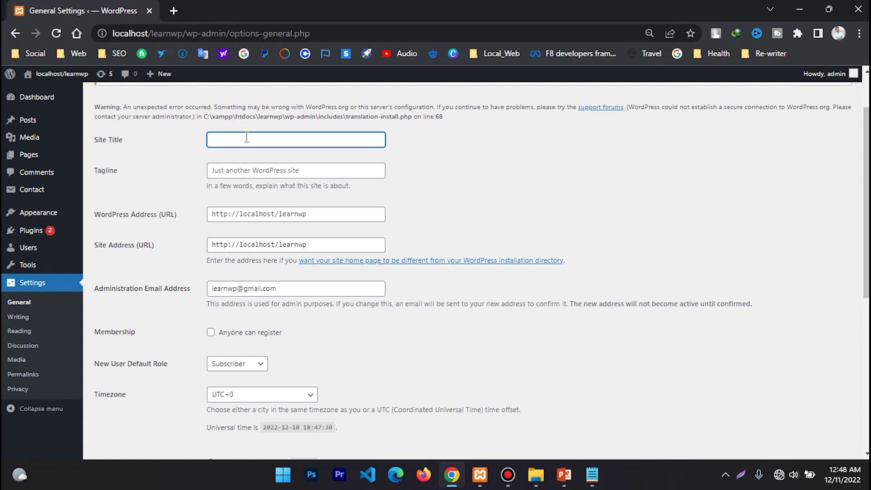
- Set the site title to learnwp and the tagline to 24 Hours Update News
type("learnwp")
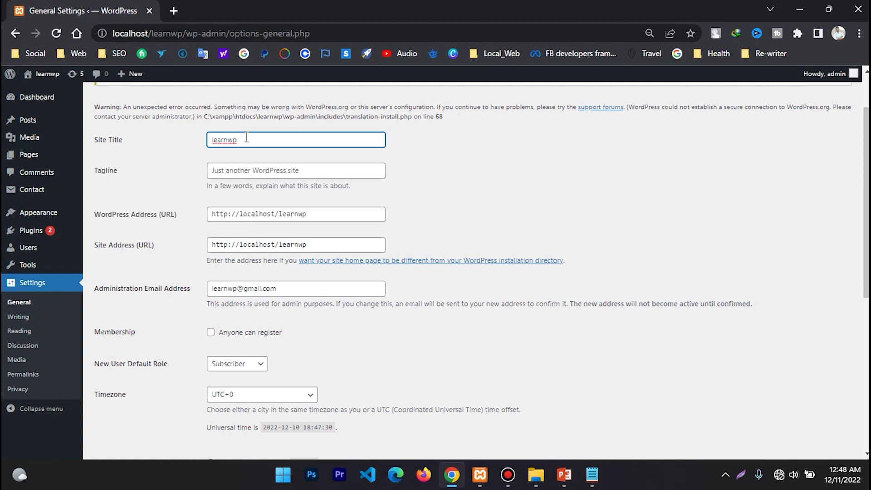
left_click(454, 163)
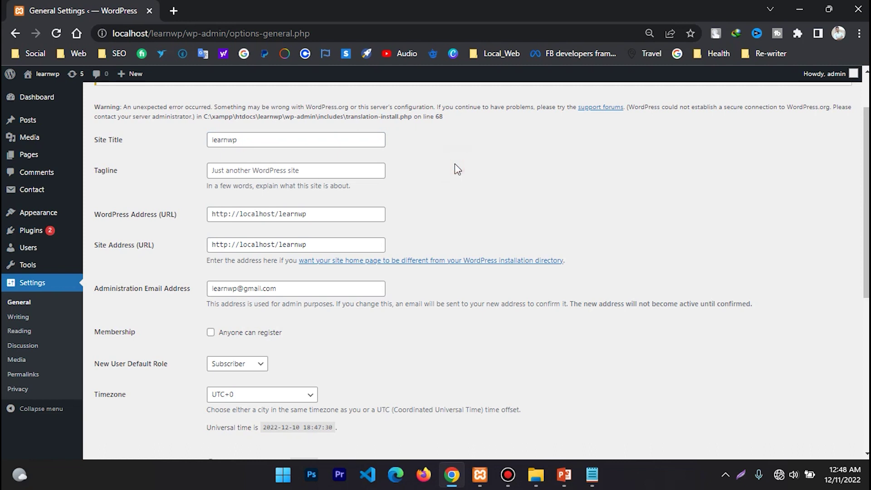
double_click(101, 171)
left_click(241, 172)
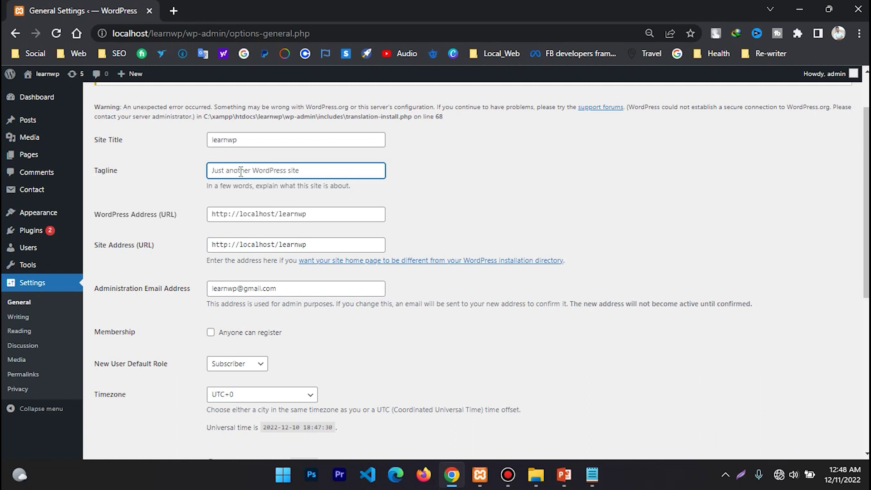
key("ctrl+a")
type("24 hours")
key("BackSpace")
key("BackSpace")
key("BackSpace")
key("BackSpace")
key("BackSpace")
type("Hours Upf")
key("BackSpace")
type("date News")
left_click(470, 182)
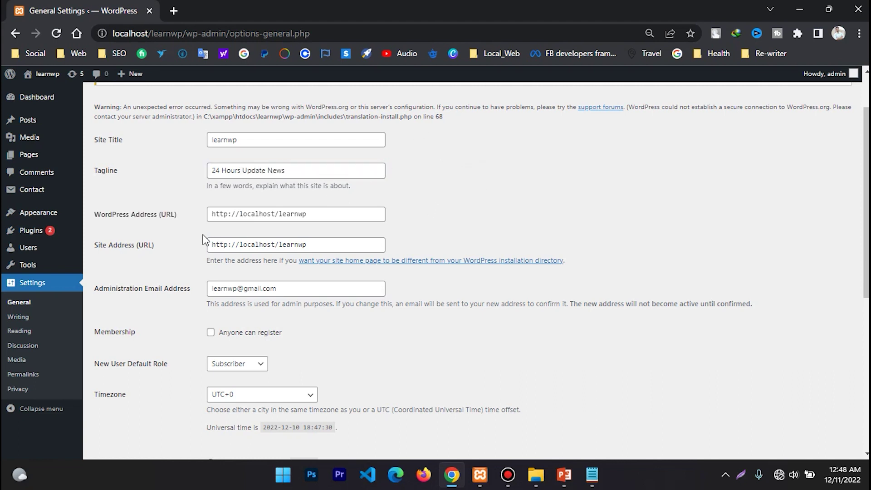
- Review the WordPress Address, Site Address and Administration Email Address fields in the general settings
scroll(202, 239, "down", 1)
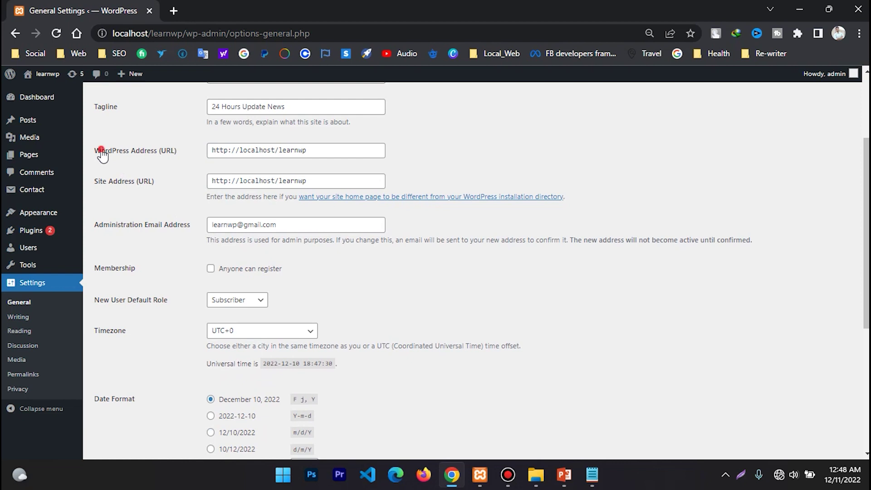
left_click_drag(94, 151, 176, 153)
left_click_drag(96, 183, 155, 185)
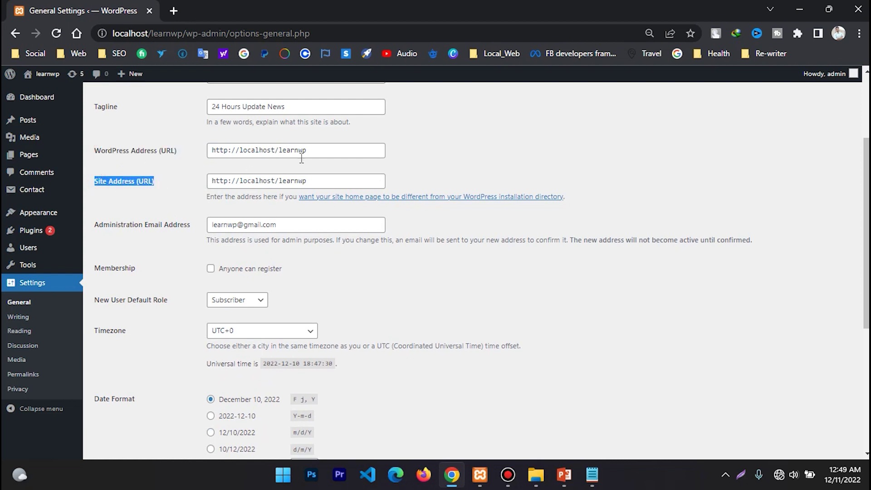
left_click(312, 152)
left_click(320, 181)
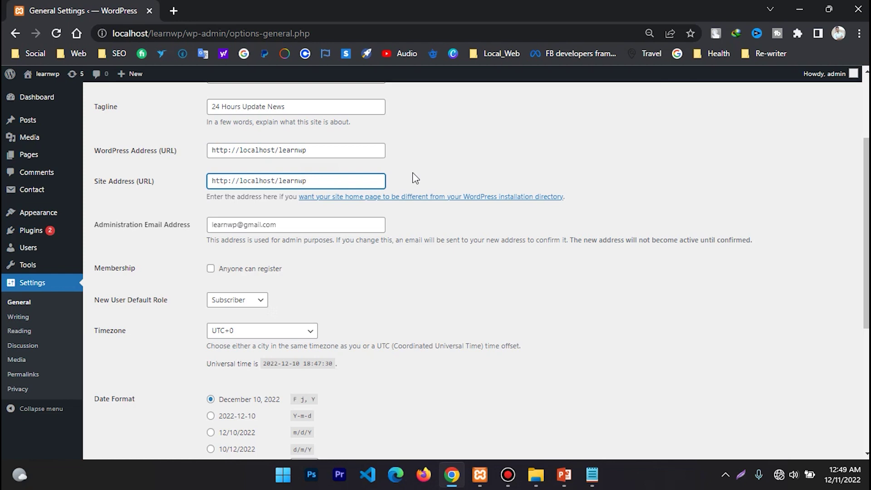
scroll(415, 178, "down", 1)
left_click_drag(104, 162, 168, 162)
left_click(304, 164)
scroll(304, 164, "down", 1)
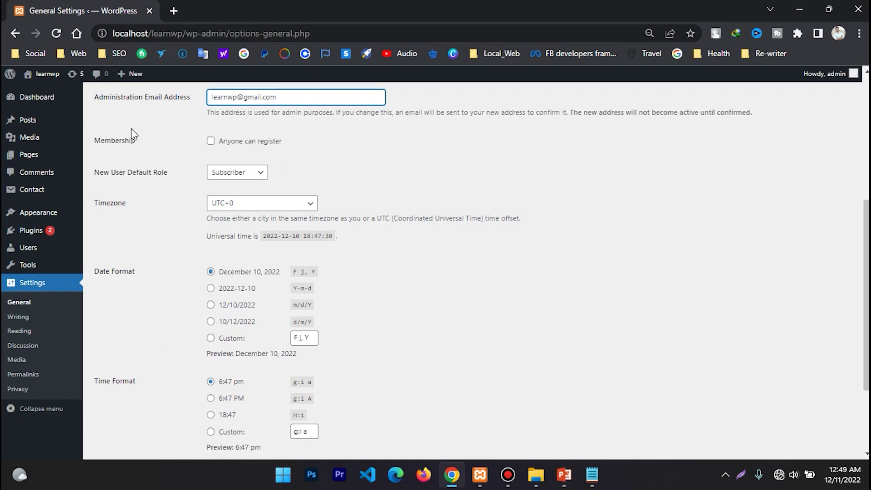
- Enable the Anyone can register membership option
left_click_drag(96, 140, 148, 140)
left_click(148, 137)
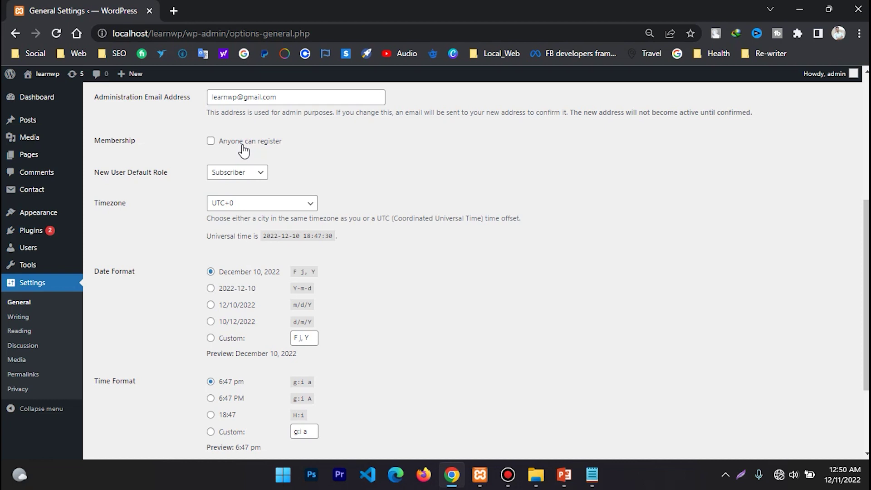
left_click(210, 141)
- Set the new user default role to Subscriber and look over the other available roles
left_click(175, 174)
left_click_drag(97, 181, 169, 181)
left_click(173, 176)
left_click(239, 172)
left_click(228, 187)
scroll(337, 162, "down", 2)
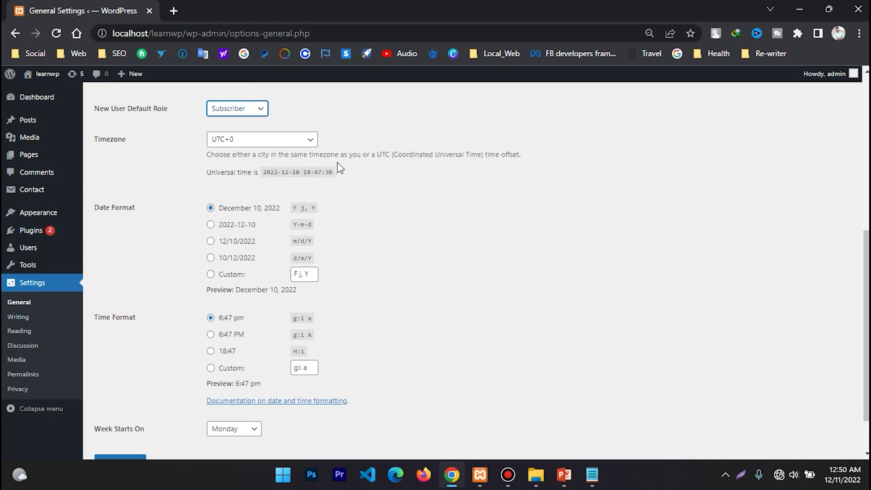
left_click(213, 111)
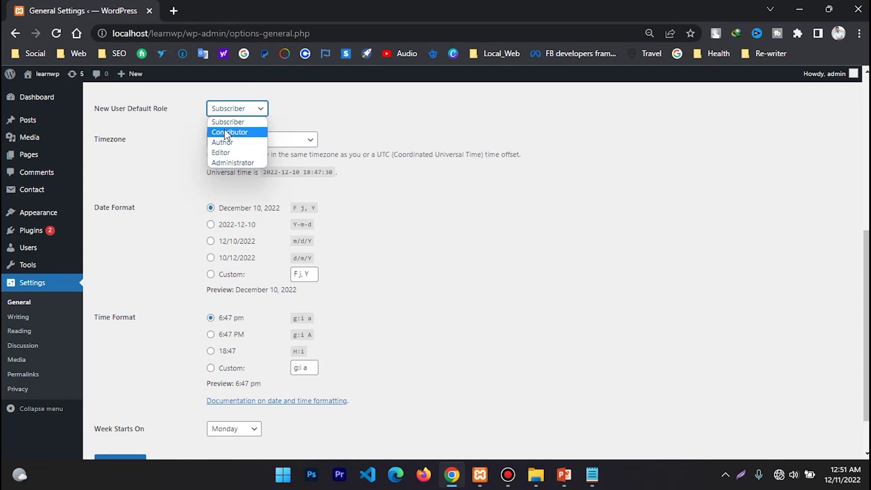
left_click(239, 96)
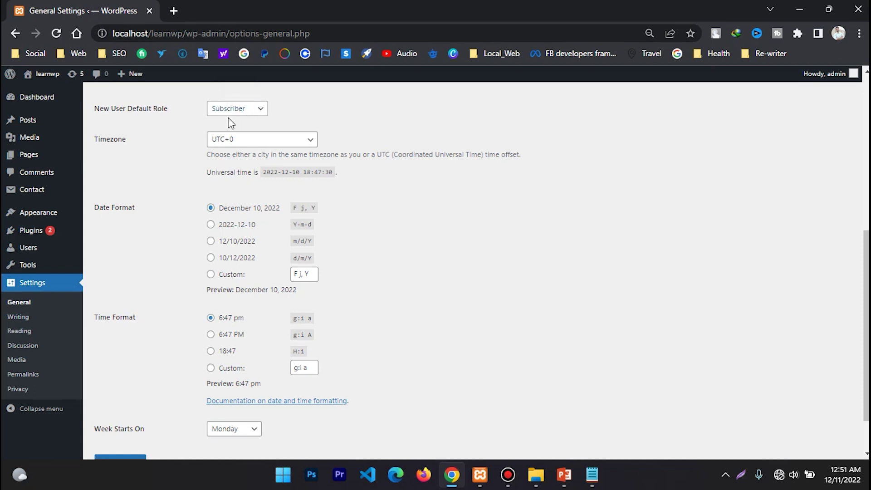
- Check the timezone and week start options without changing them, and save the general settings
left_click(275, 136)
left_click(388, 126)
scroll(388, 126, "down", 1)
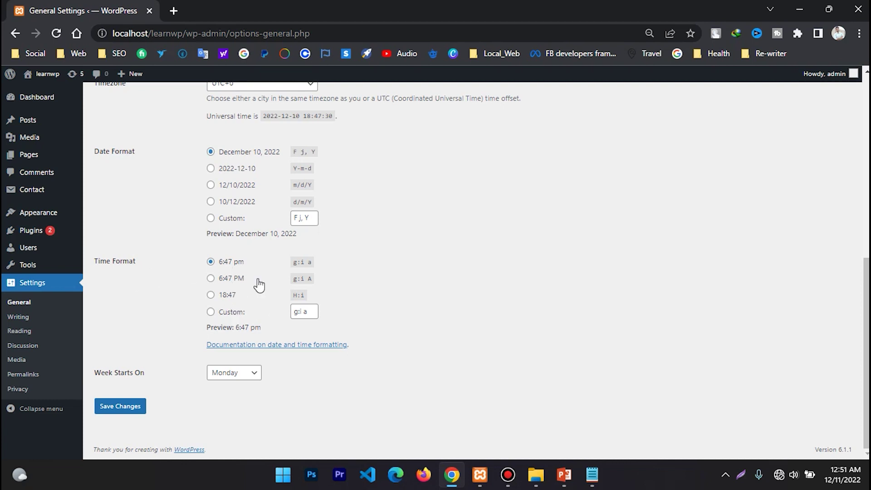
left_click(255, 373)
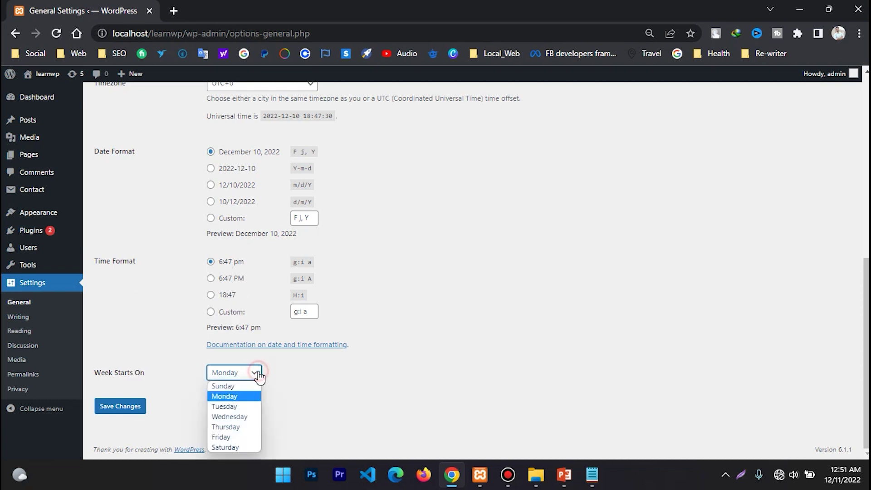
left_click(410, 260)
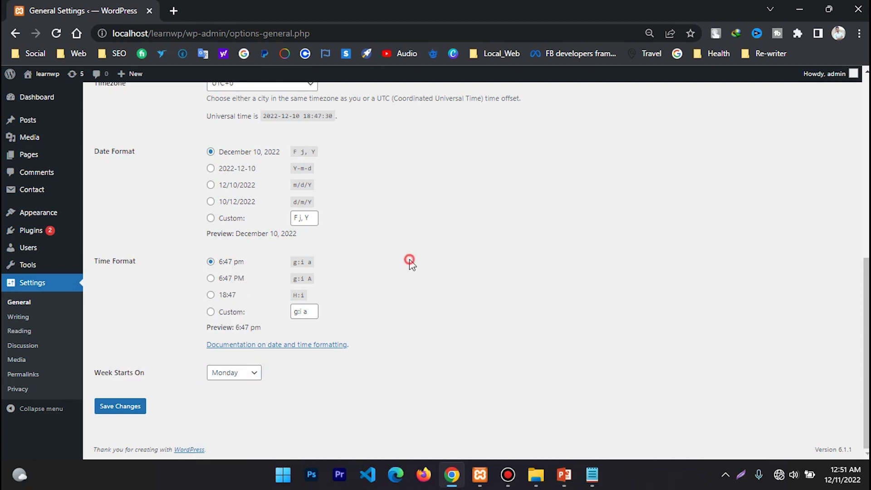
left_click(105, 407)
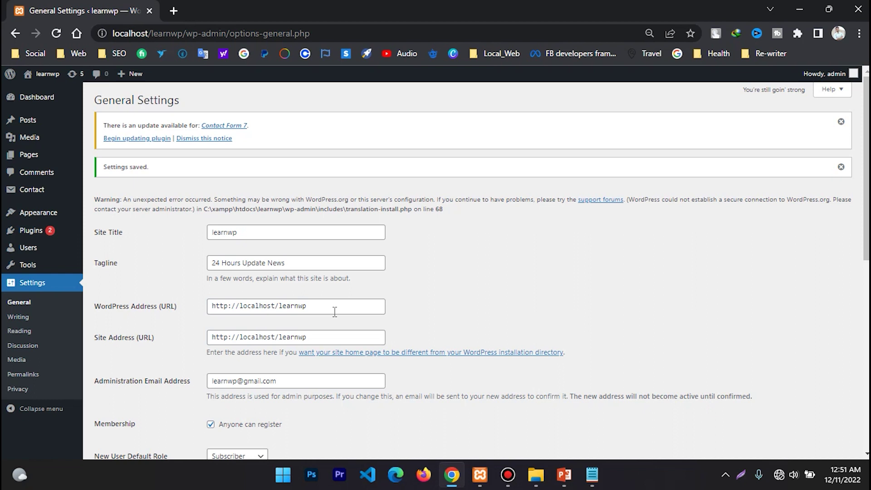
- Open the learnwp site's front page in a new browser tab and view it
left_click_drag(130, 239, 117, 269)
left_click(126, 244)
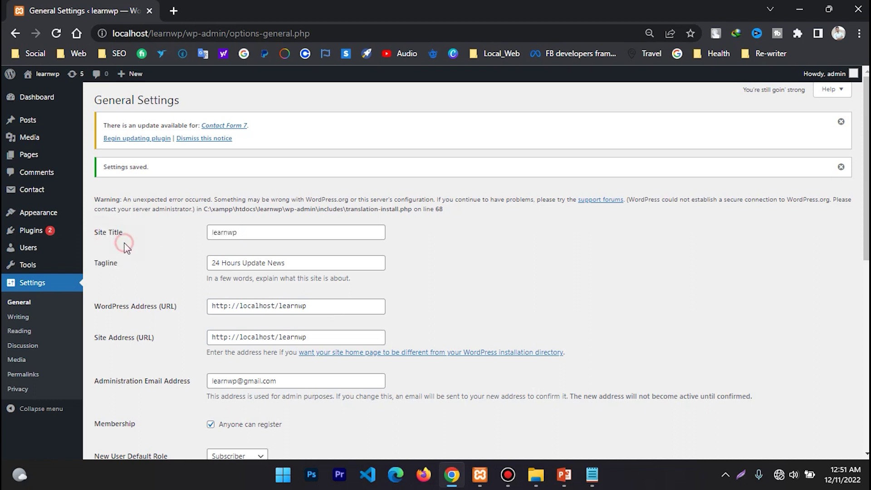
right_click(41, 76)
left_click(59, 80)
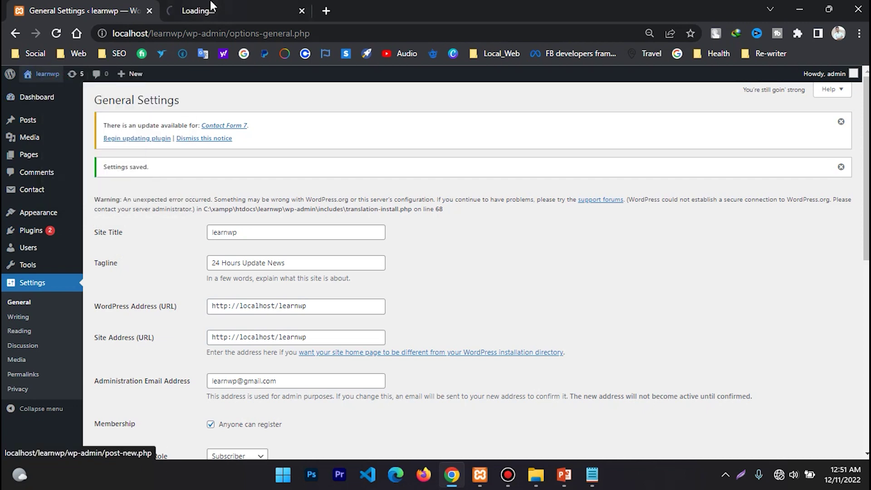
left_click(211, 6)
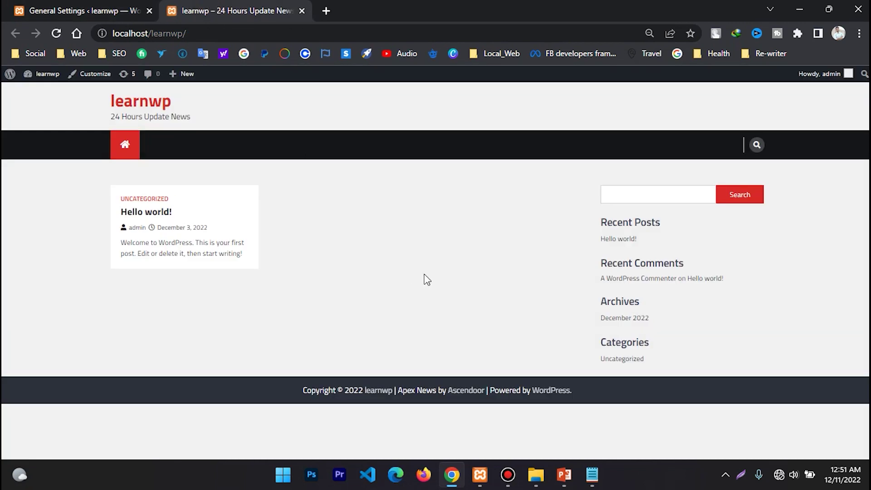
- Compare the Tagline field in General Settings with the tagline in the site's header
left_click(76, 8)
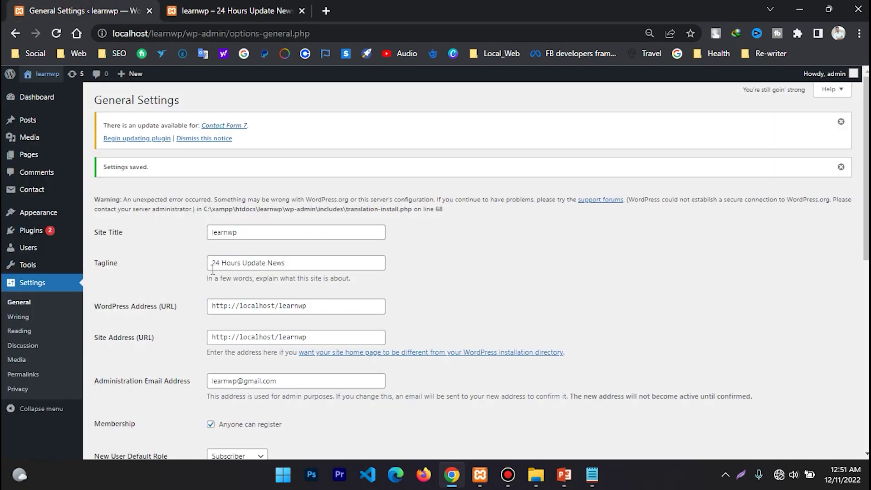
left_click_drag(211, 263, 290, 268)
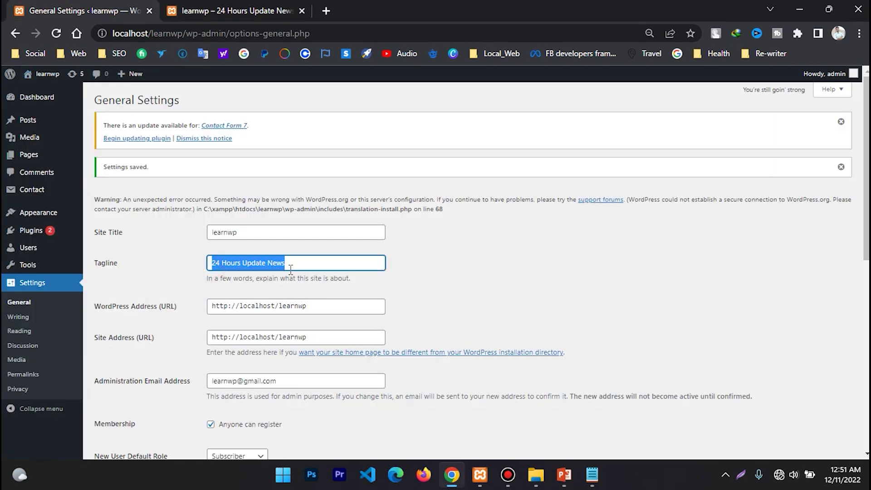
left_click(481, 266)
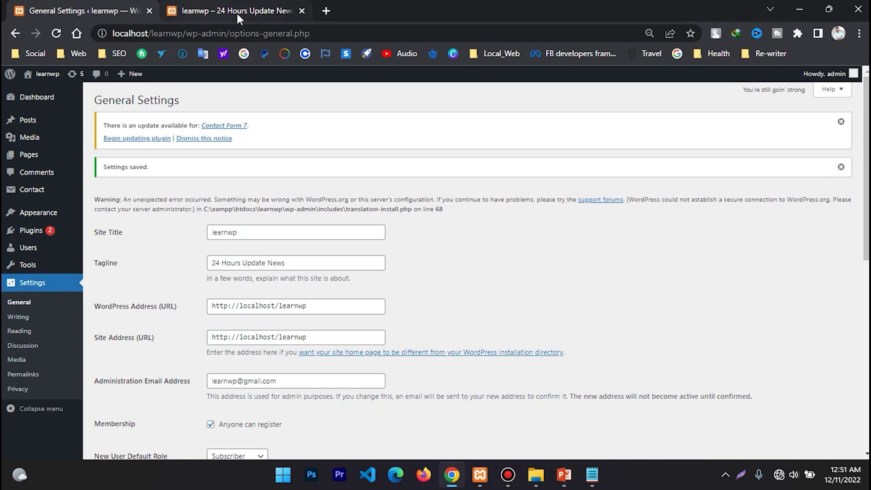
left_click(213, 14)
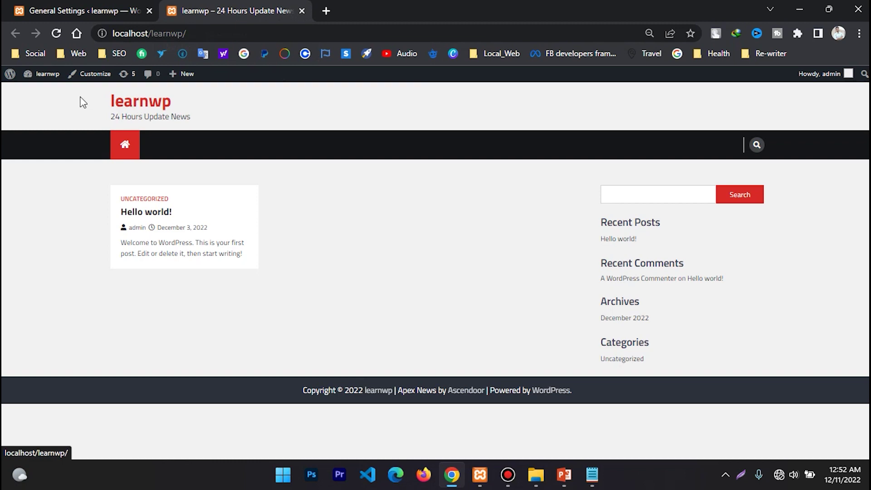
- Compare the Site Title field in General Settings with the title in the site's header
left_click(78, 5)
left_click(249, 231)
double_click(261, 231)
left_click(478, 238)
left_click(213, 10)
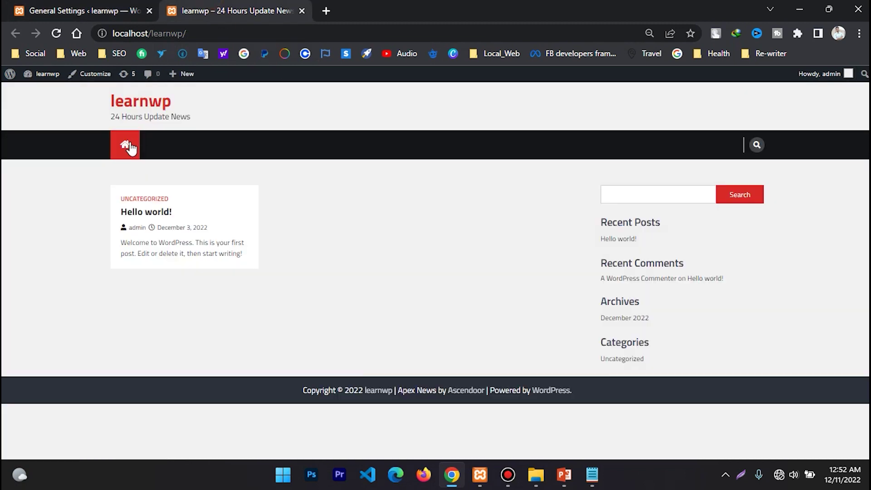
left_click_drag(101, 101, 214, 107)
left_click(206, 101)
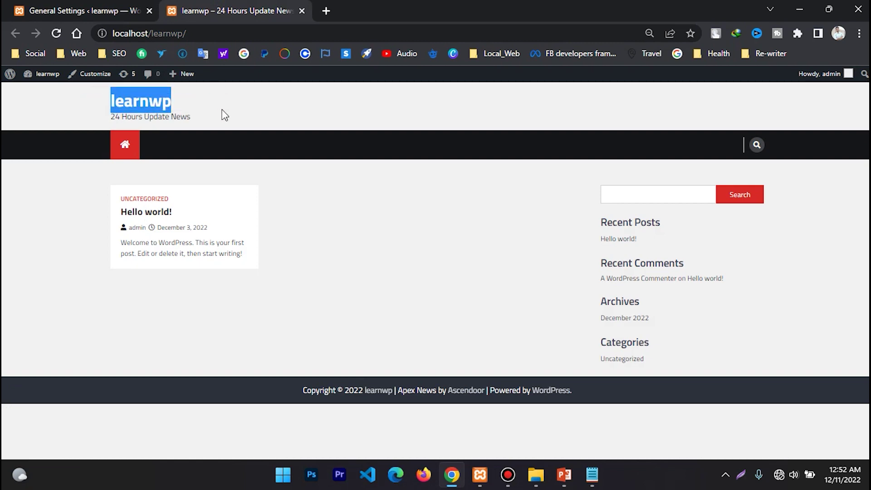
- Recheck the site's header title against the General Settings page by going back and forth between them
left_click(80, 7)
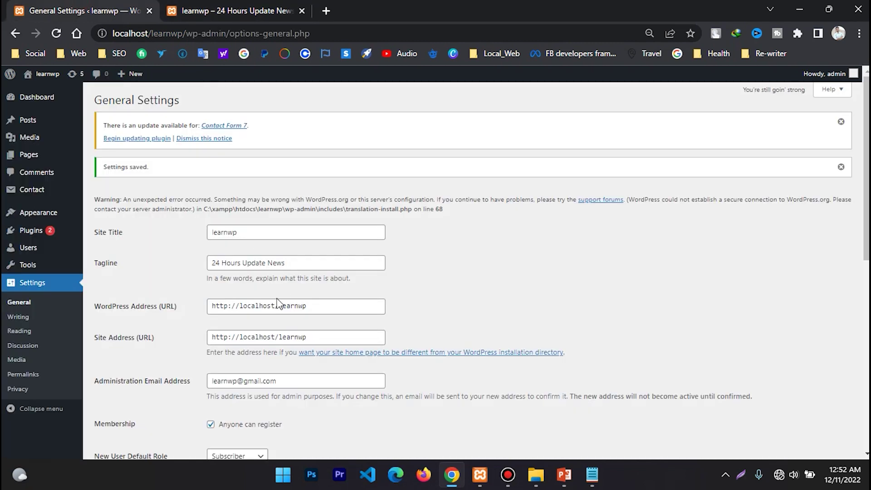
left_click(253, 8)
left_click(80, 7)
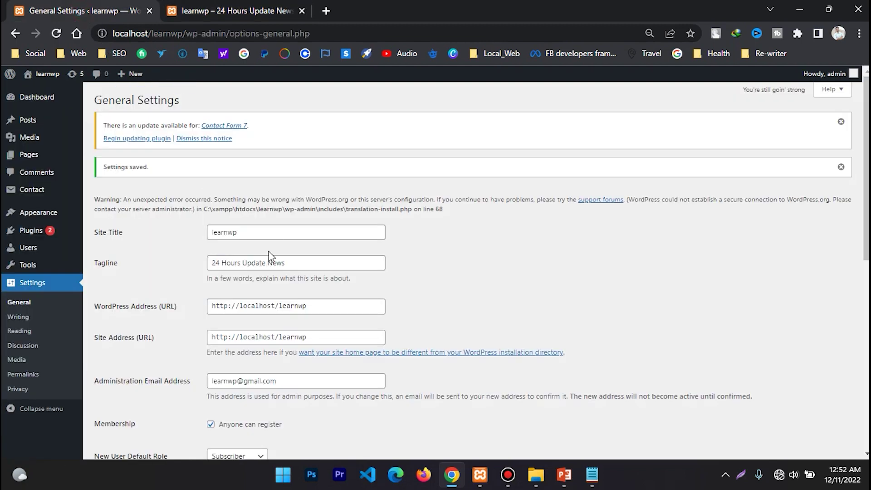
left_click(233, 6)
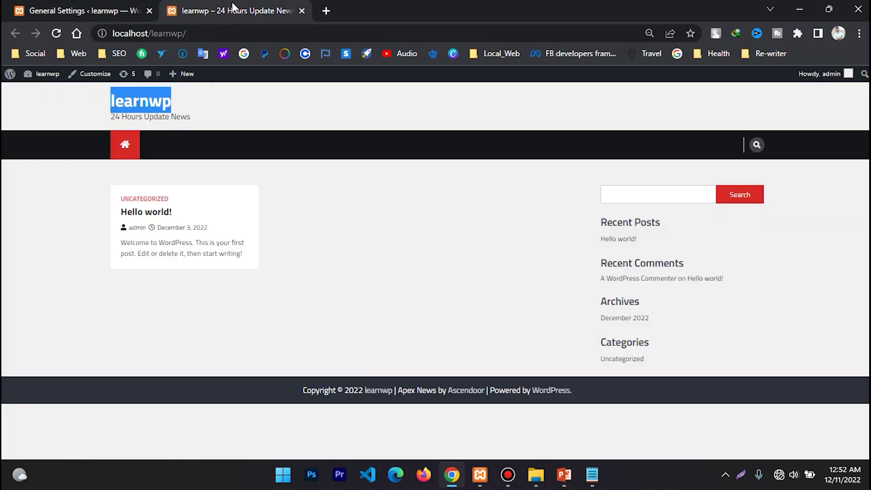
left_click(207, 101)
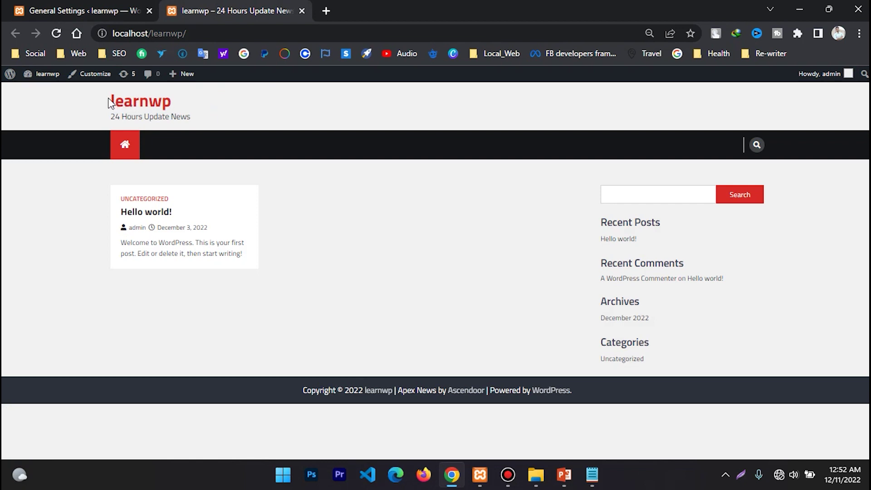
mouse_move(108, 102)
left_mouse_down()
mouse_move(212, 107)
mouse_move(103, 102)
left_mouse_up()
left_click(257, 95)
left_click(204, 106)
left_click(104, 8)
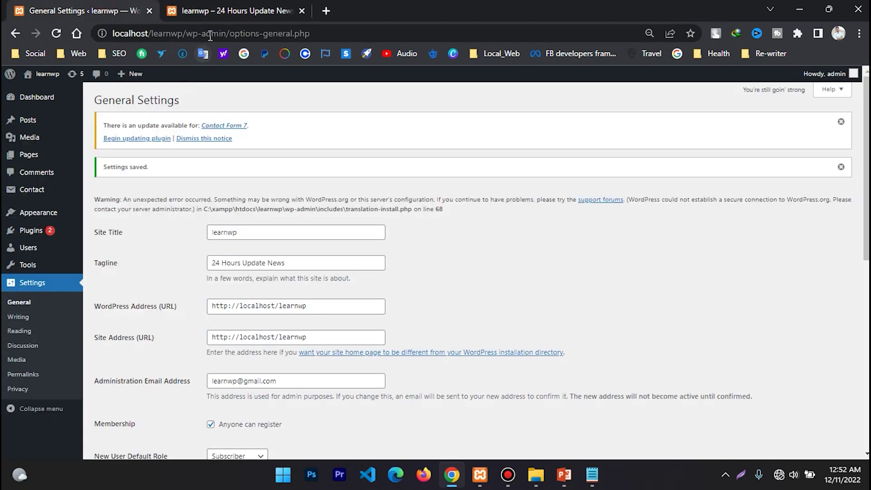
left_click(218, 9)
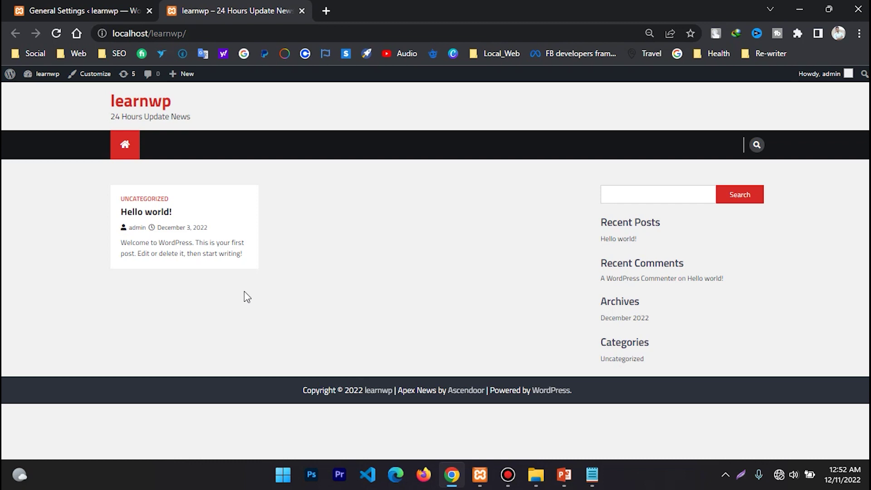
- Examine the title and tagline in the site's header, and return to General Settings to look over the saved fields
double_click(105, 102)
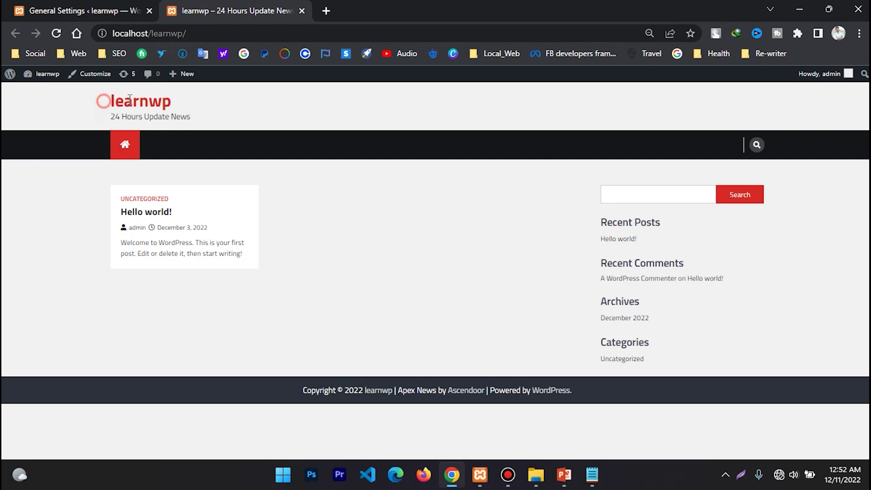
left_click(115, 116)
left_click_drag(105, 119, 184, 118)
left_click(199, 123)
key("ctrl+shift+Tab")
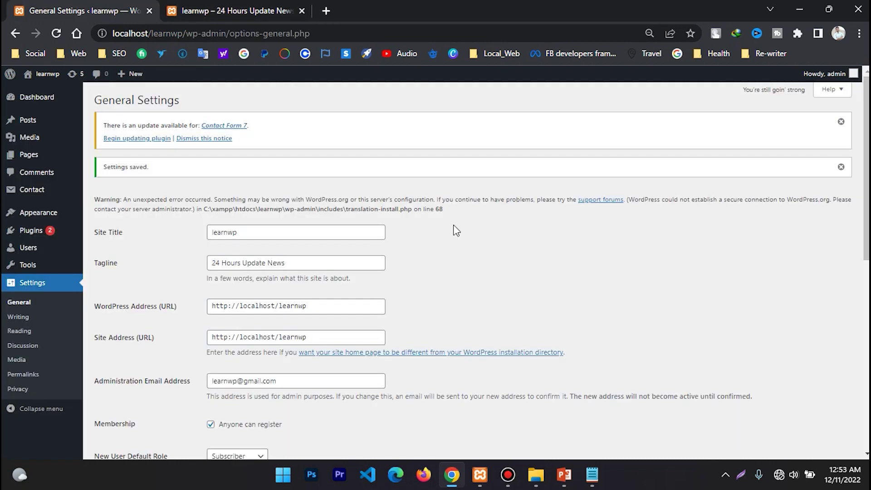
scroll(453, 226, "down", 8)
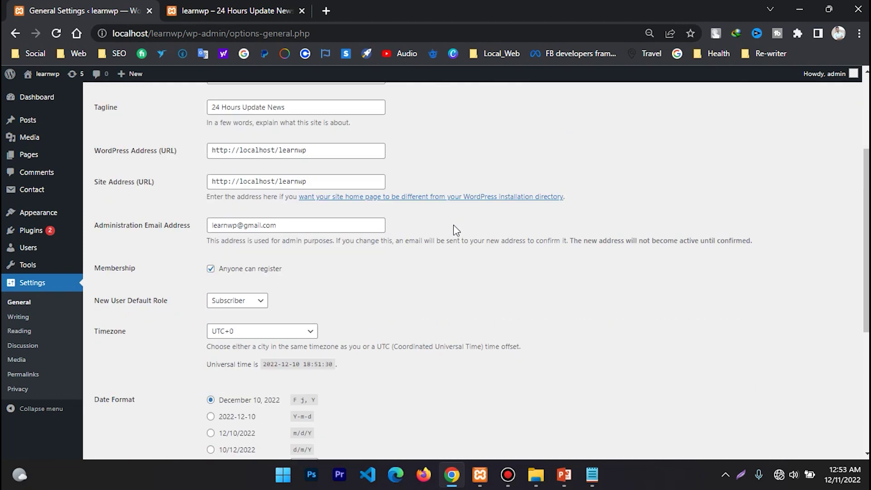
scroll(453, 226, "up", 8)
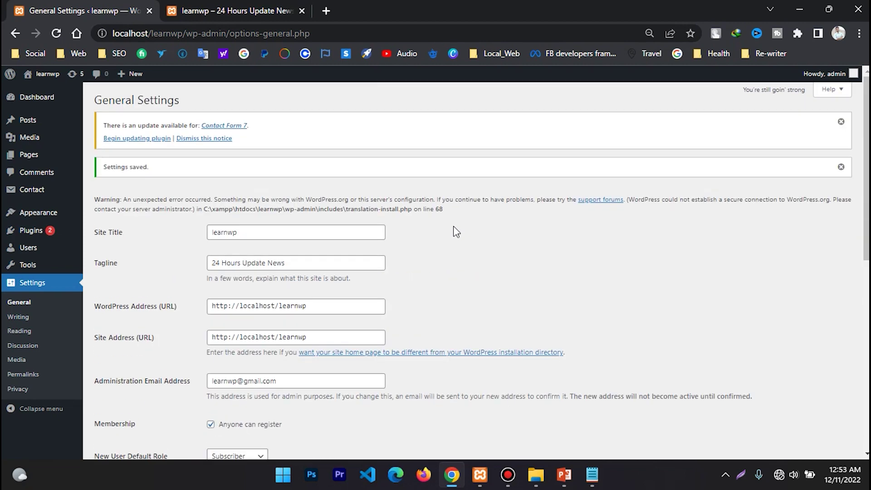